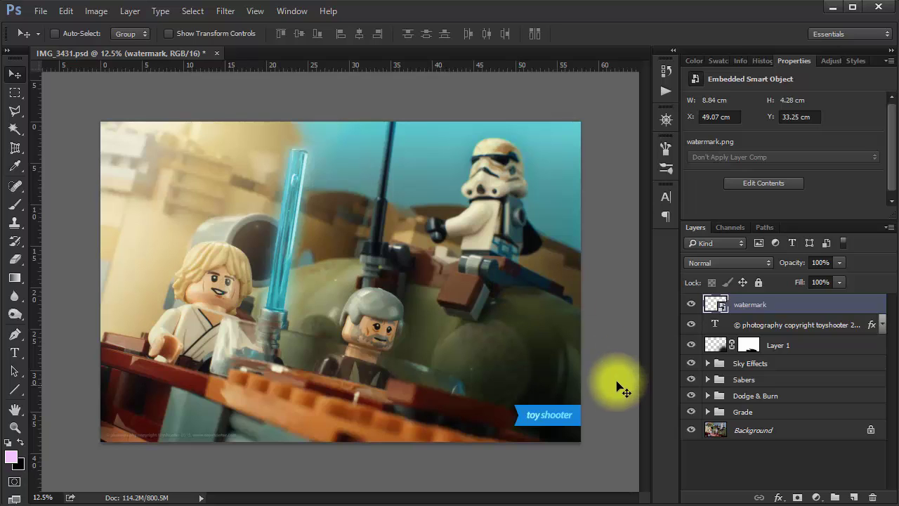
# Step: Stamp all visible layers into a new Layer 3 above Layer 1, then unhide the watermark and copyright text
pyautogui.click(783, 344)
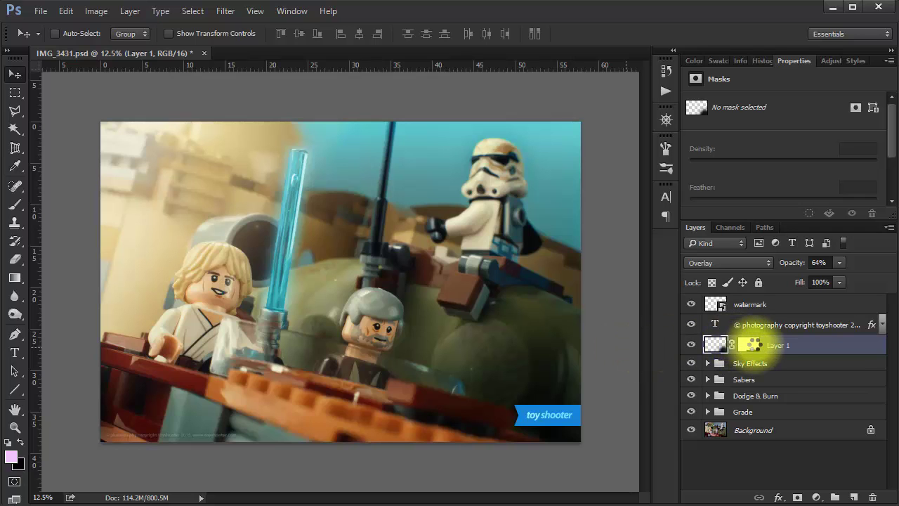
pyautogui.hotkey('ctrl', 'shift', 'alt', 'e')
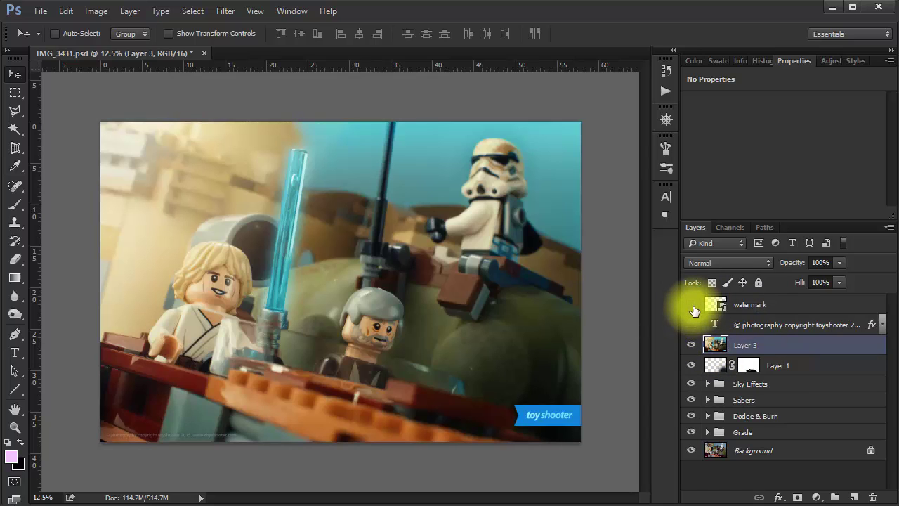
pyautogui.moveTo(759, 344); pyautogui.dragTo(872, 497)
pyautogui.click(723, 343)
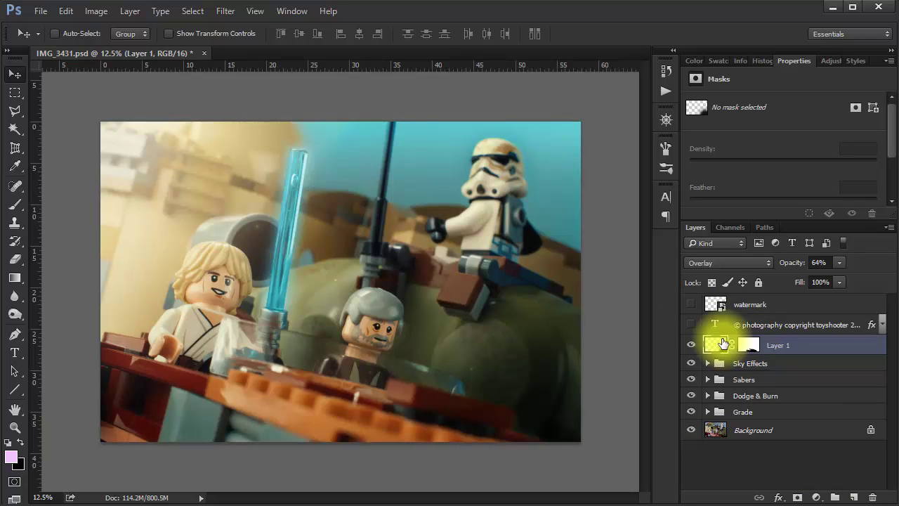
pyautogui.hotkey('ctrl', 'z')
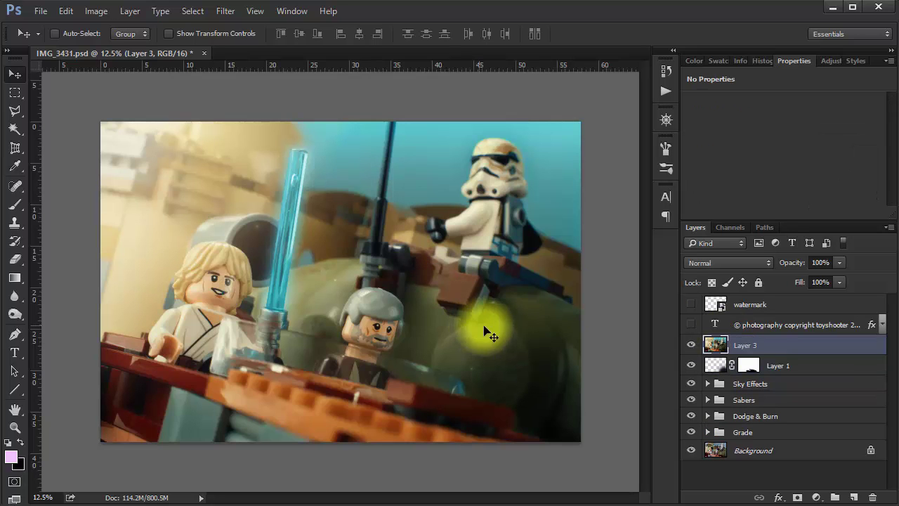
pyautogui.moveTo(694, 351); pyautogui.dragTo(691, 304)
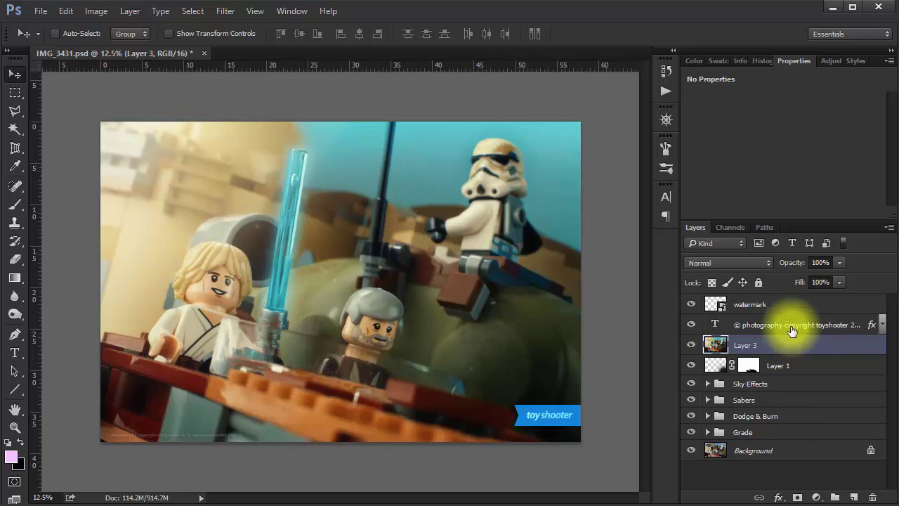
# Step: Try the High Pass filter from Filter > Other on Layer 3, then cancel it
pyautogui.click(201, 11)
pyautogui.moveTo(226, 11)
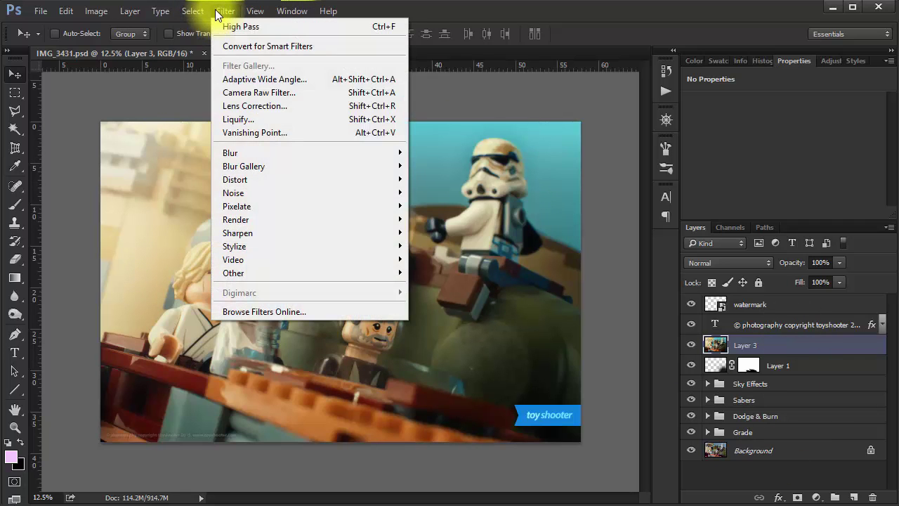
pyautogui.moveTo(253, 271)
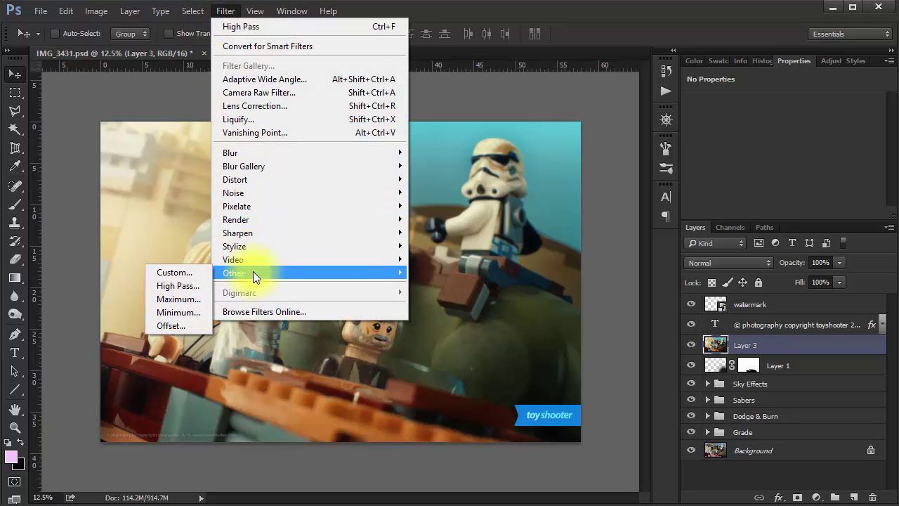
pyautogui.click(184, 284)
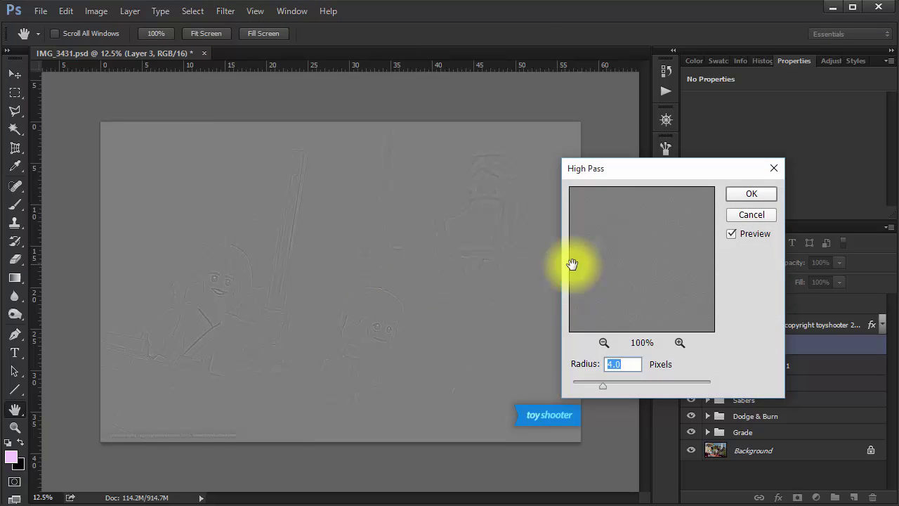
pyautogui.click(749, 215)
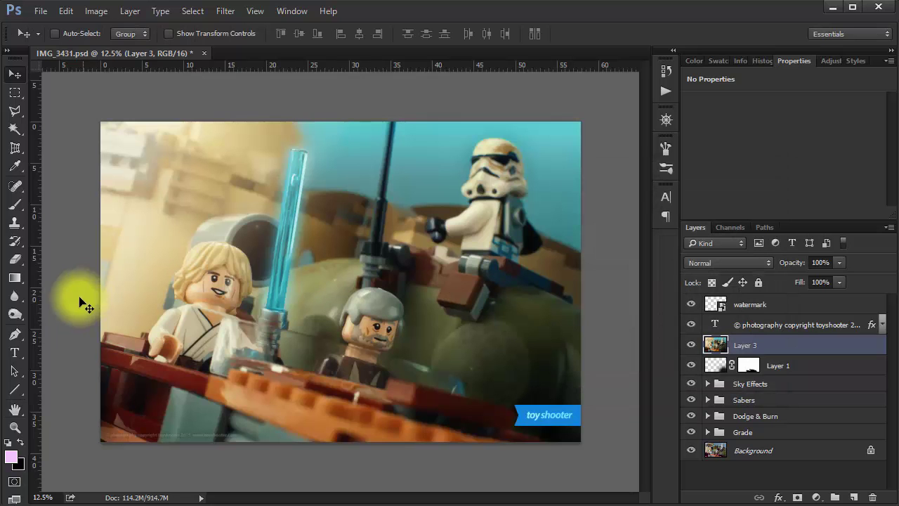
# Step: Zoom in to 50% on the blond minifigure's face
pyautogui.click(15, 426)
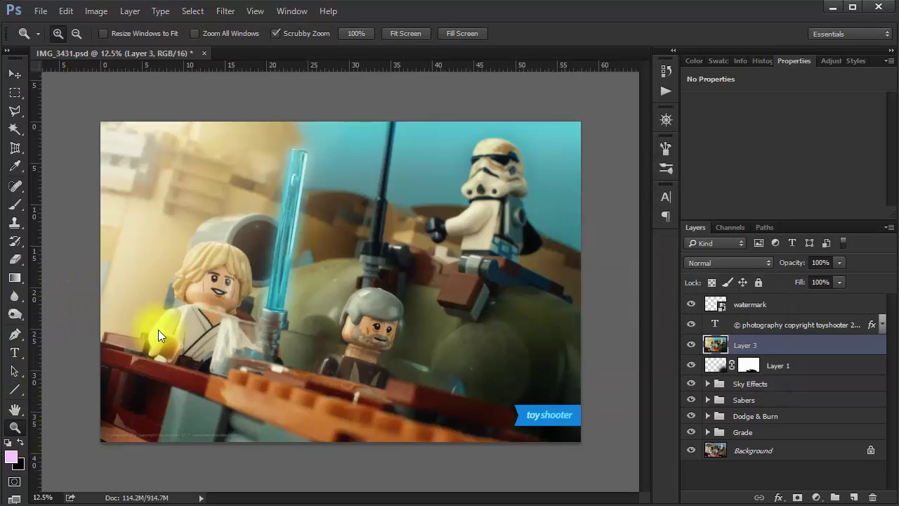
pyautogui.click(200, 303)
pyautogui.click(200, 303)
pyautogui.click(245, 255)
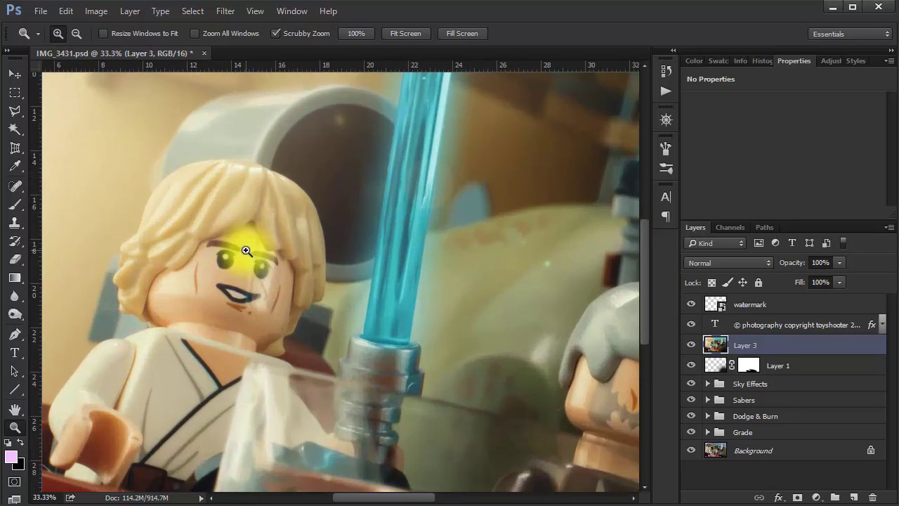
pyautogui.click(179, 280)
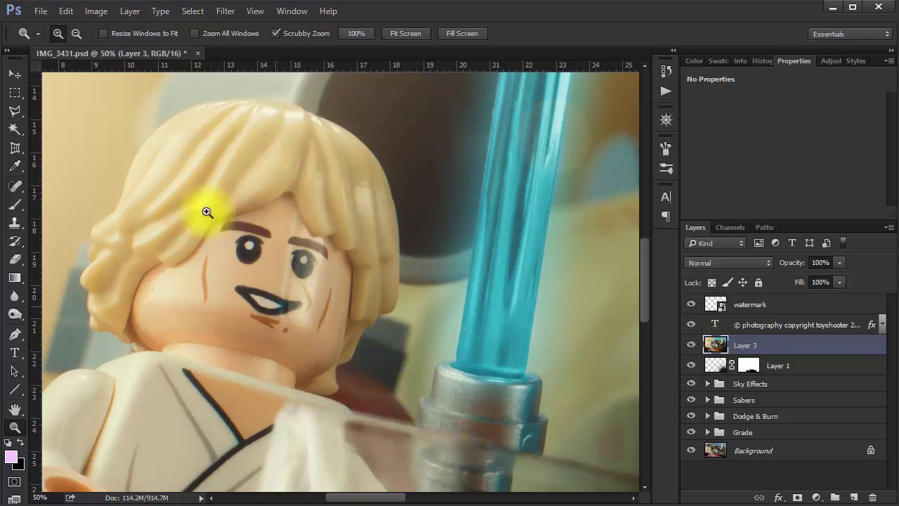
# Step: Apply a High Pass filter to Layer 3, comparing larger radii before settling on 2.5 pixels
pyautogui.click(214, 10)
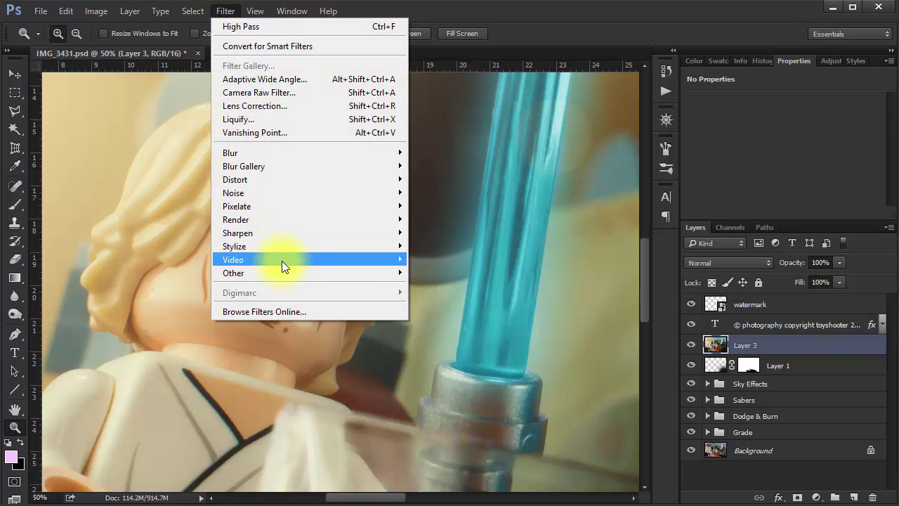
pyautogui.moveTo(281, 273)
pyautogui.click(169, 283)
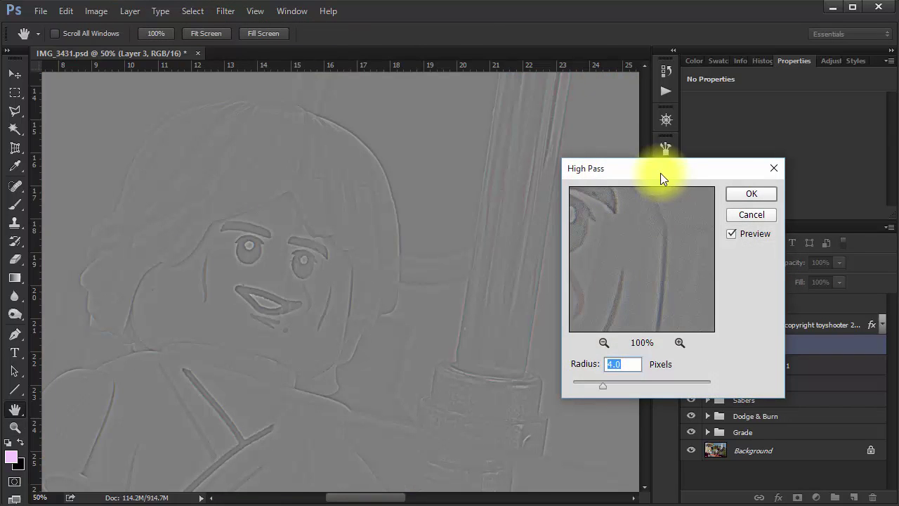
pyautogui.moveTo(660, 173); pyautogui.dragTo(601, 154)
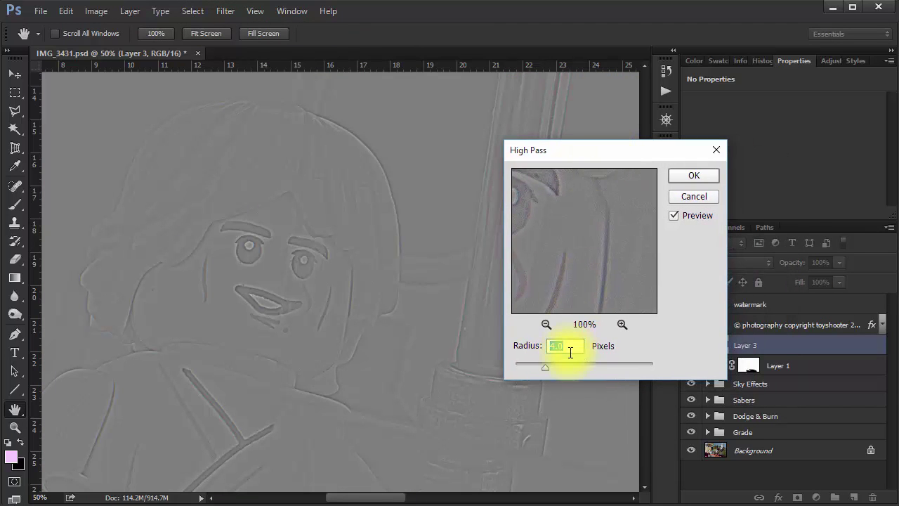
pyautogui.click(529, 363)
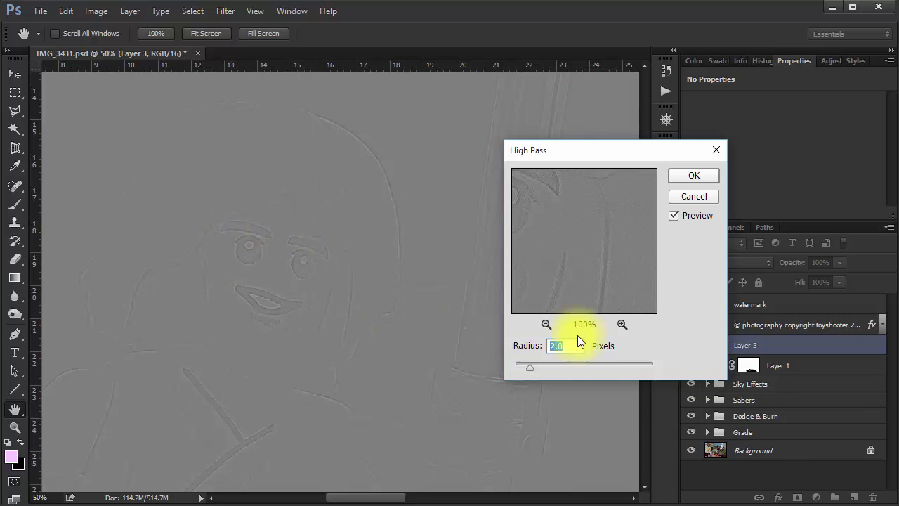
pyautogui.click(606, 363)
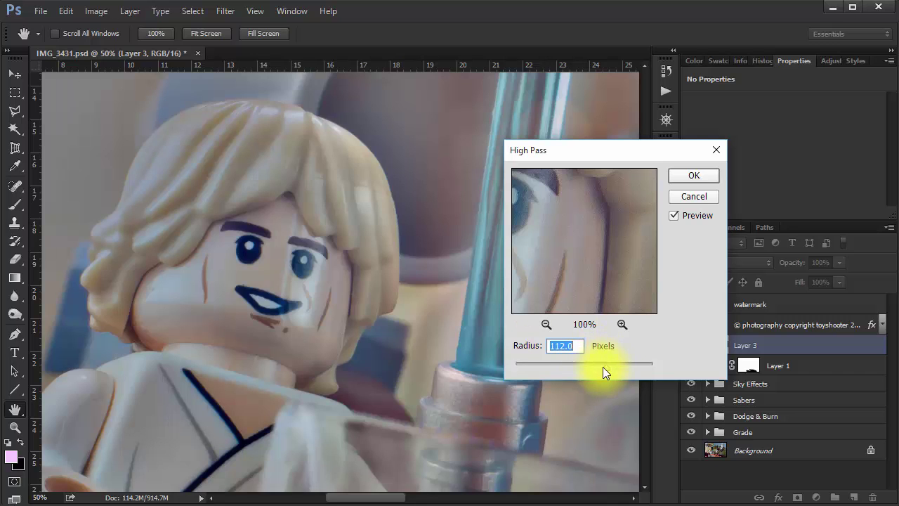
pyautogui.moveTo(582, 366); pyautogui.dragTo(559, 365)
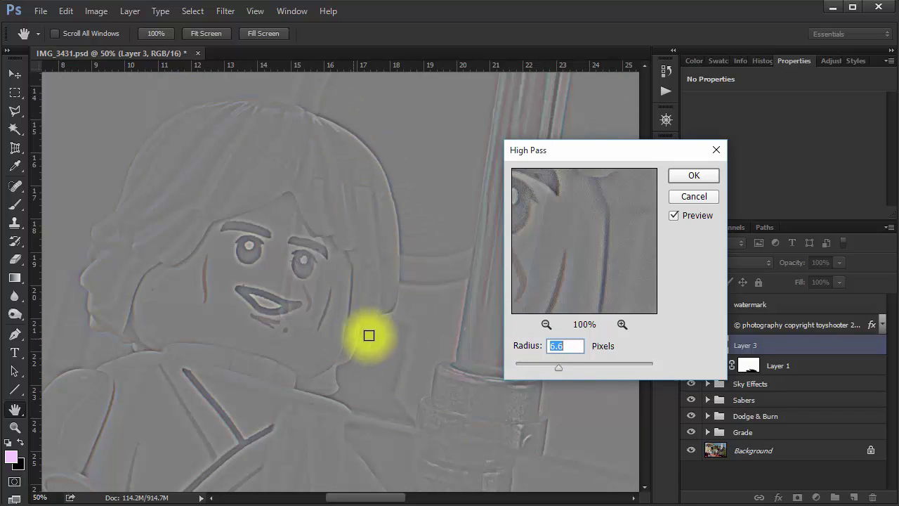
pyautogui.moveTo(554, 368); pyautogui.dragTo(548, 363)
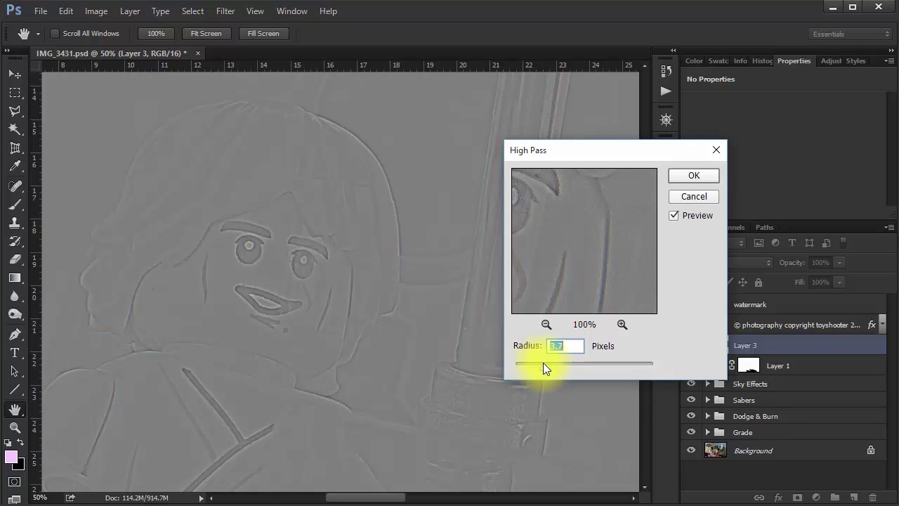
pyautogui.moveTo(539, 364); pyautogui.dragTo(537, 364)
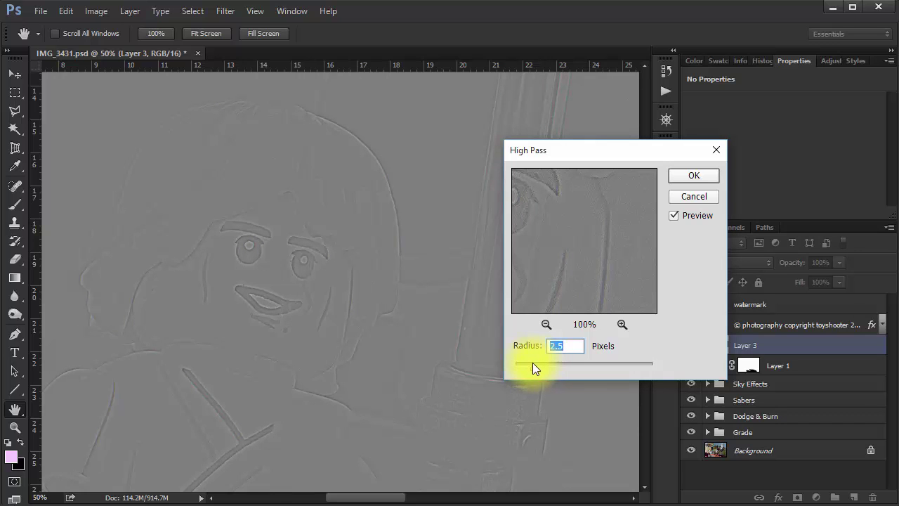
pyautogui.click(693, 176)
pyautogui.press('z')
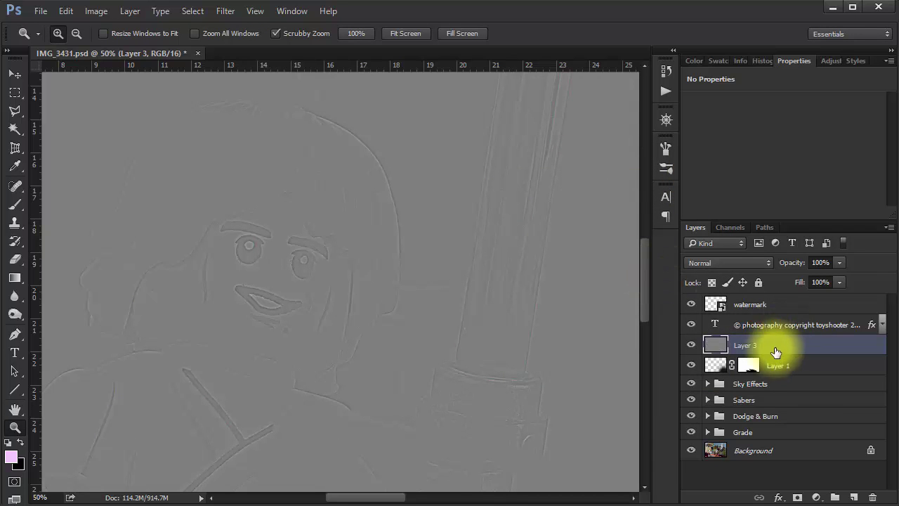
# Step: Change Layer 3's blend mode from Normal to Hard Light
pyautogui.click(728, 265)
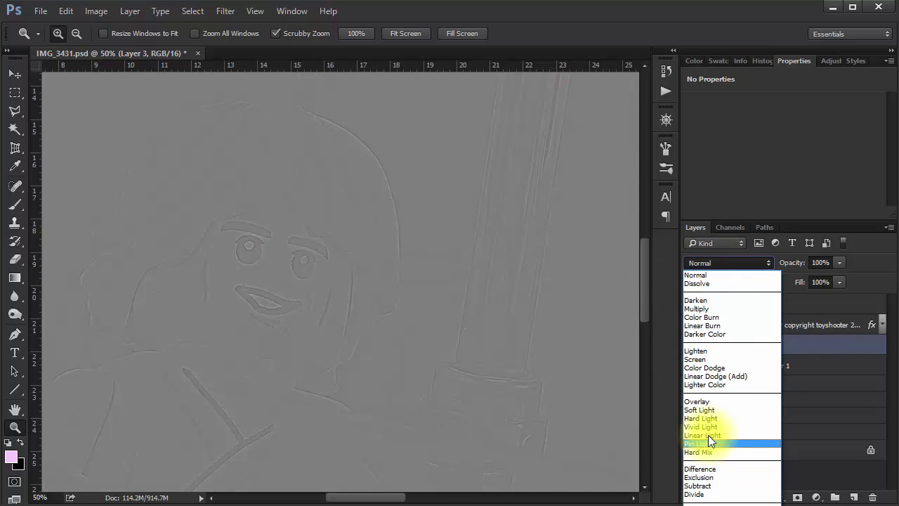
pyautogui.click(724, 419)
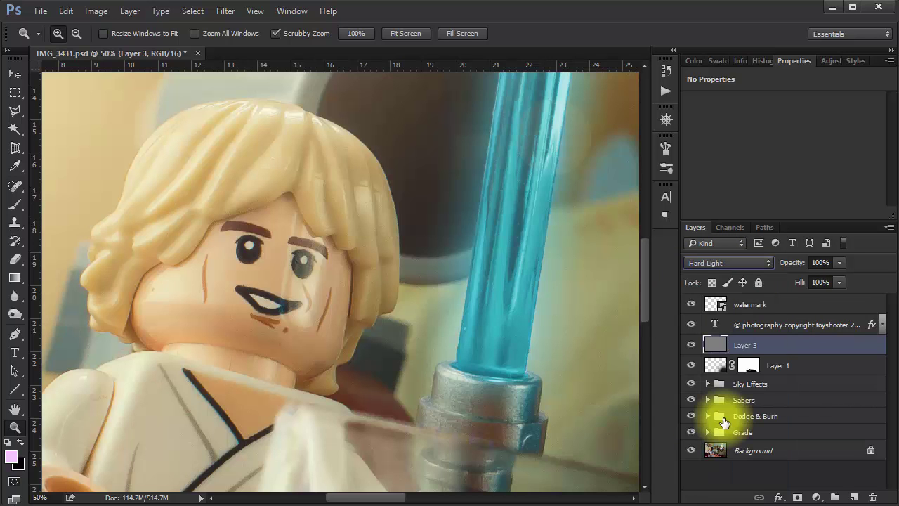
# Step: Toggle Layer 3 off and on twice to compare the sharpened and unsharpened photo
pyautogui.click(692, 349)
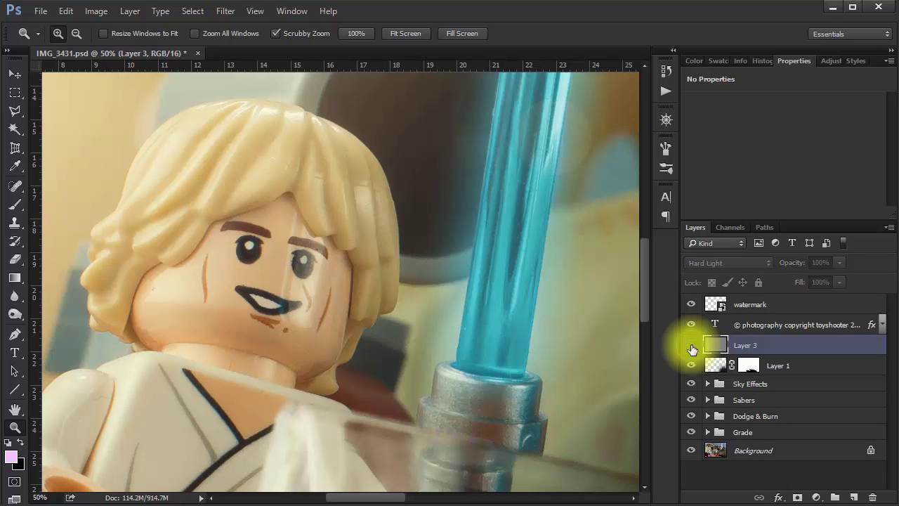
pyautogui.click(691, 348)
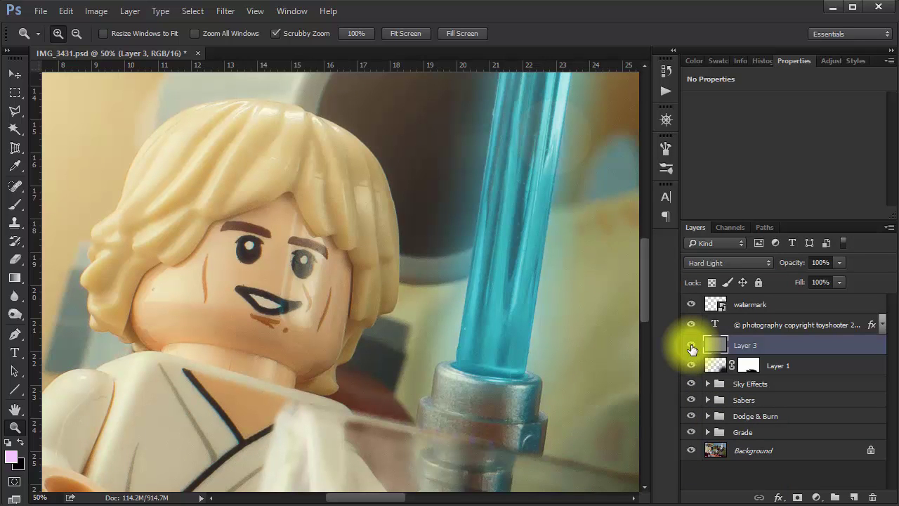
pyautogui.click(692, 349)
pyautogui.click(692, 348)
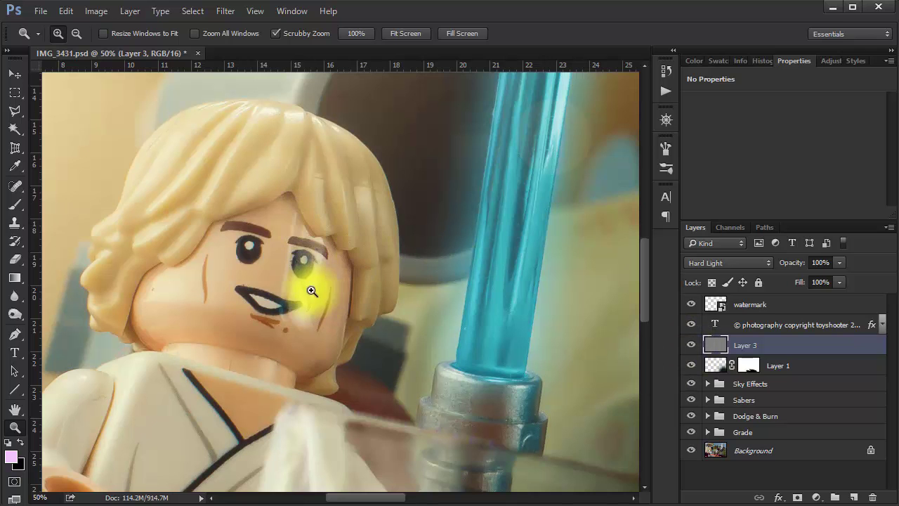
# Step: Zoom to 100% on the minifigure's left eye and compare again with Layer 3 hidden, then shown
pyautogui.click(247, 254)
pyautogui.click(247, 254)
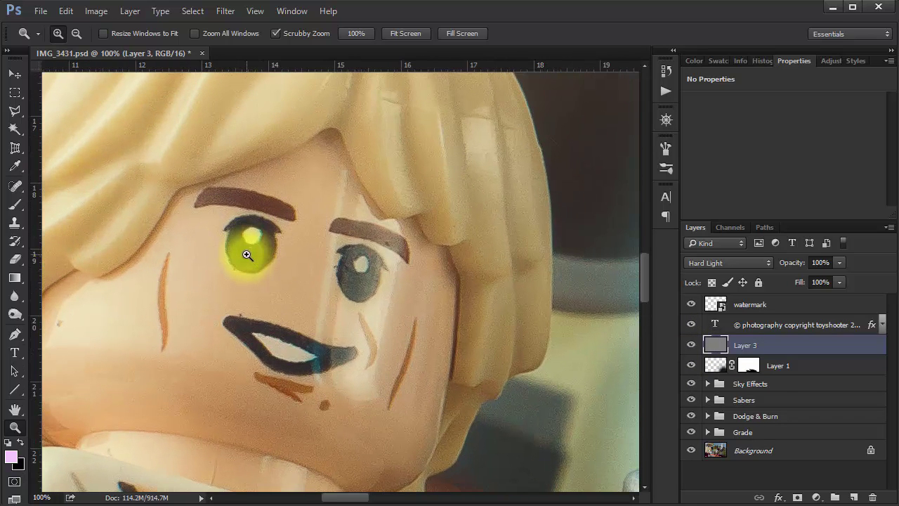
pyautogui.click(694, 346)
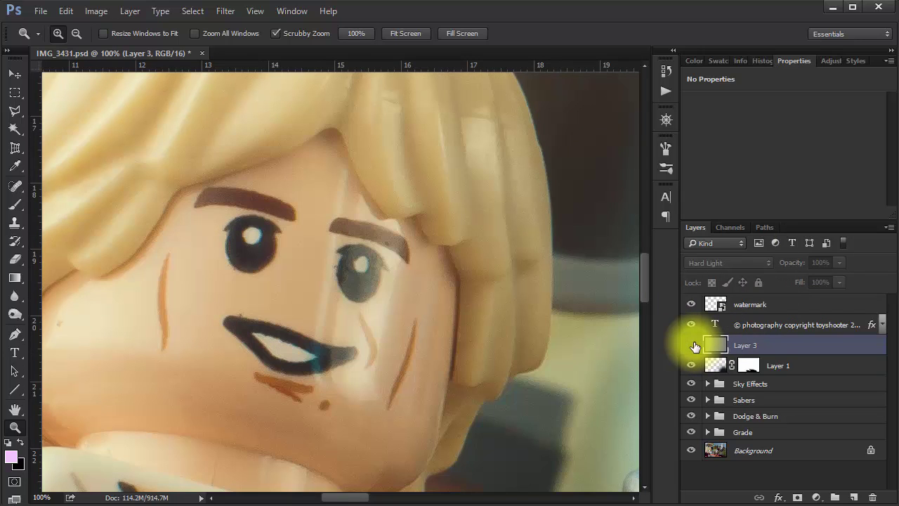
pyautogui.click(694, 346)
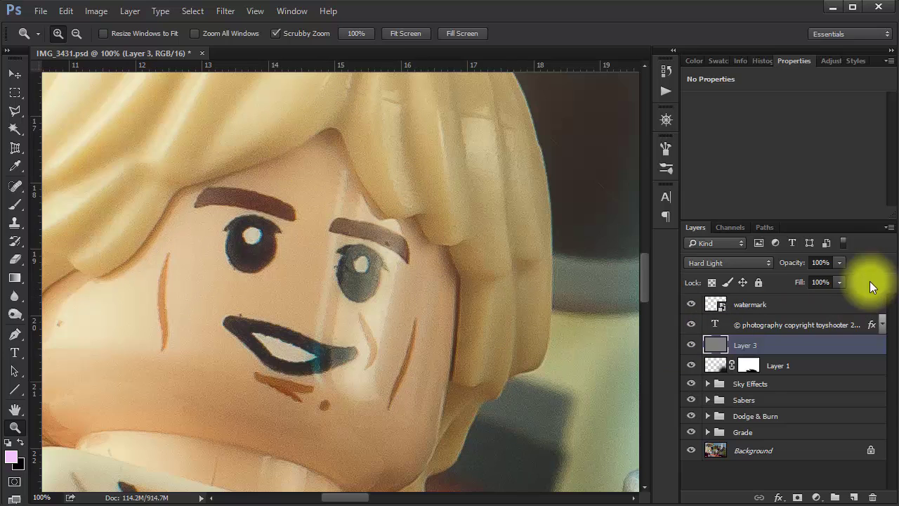
# Step: Set Layer 3's opacity to 73% and zoom out to 12.5% to view the whole LEGO scene
pyautogui.click(841, 263)
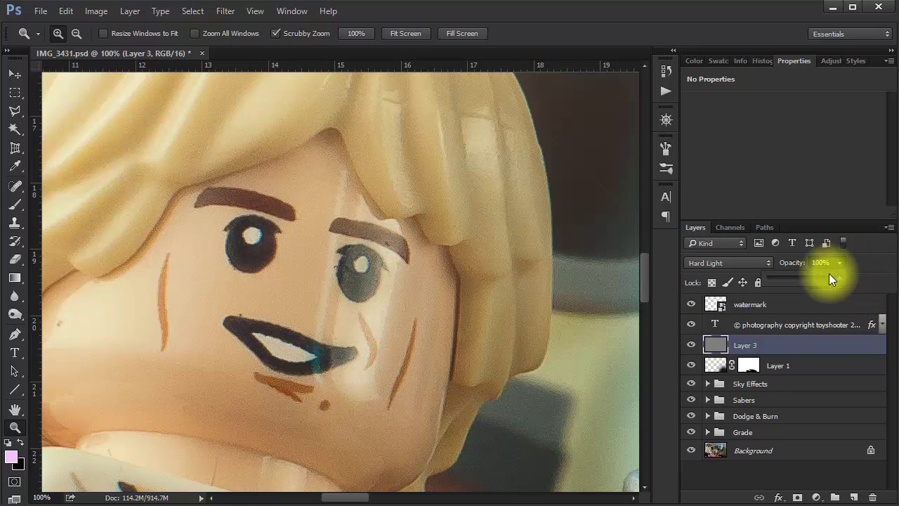
pyautogui.moveTo(818, 277); pyautogui.dragTo(821, 276)
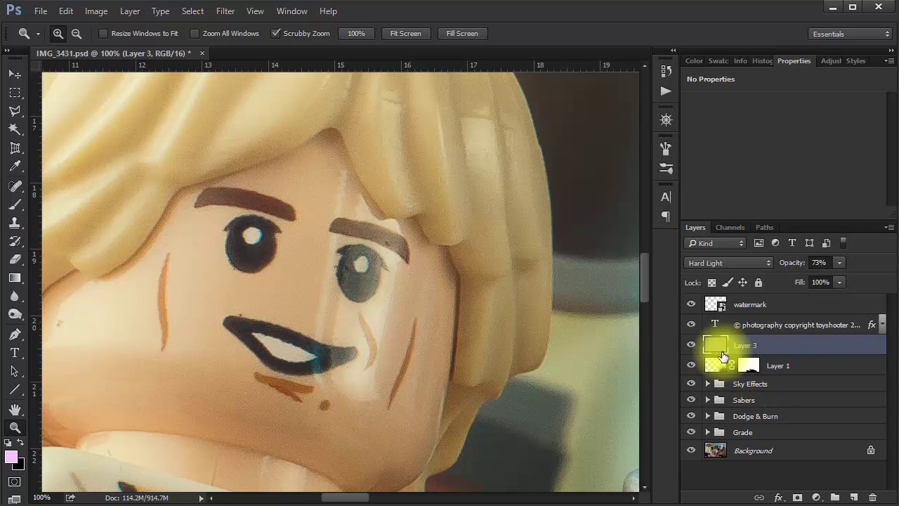
pyautogui.hotkey('ctrl', '-')
pyautogui.hotkey('ctrl', '-')
pyautogui.hotkey('ctrl', '-')
pyautogui.hotkey('ctrl', '-')
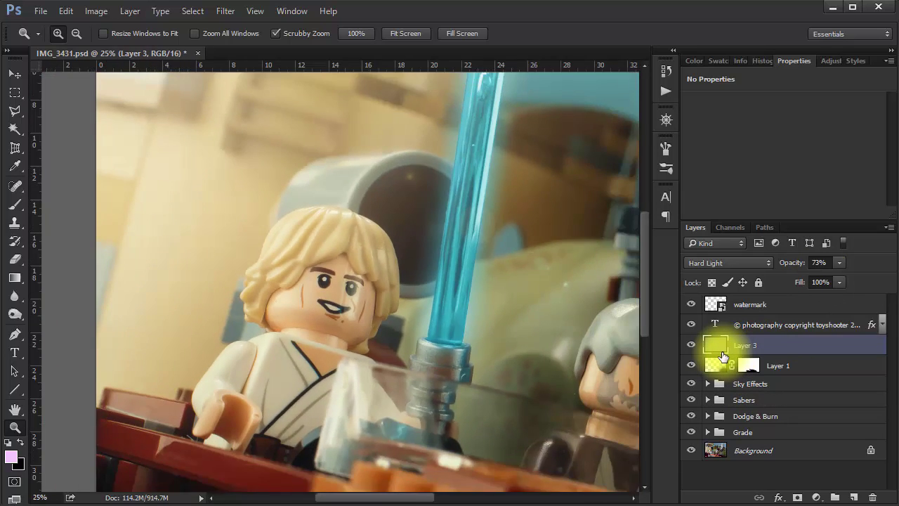
pyautogui.hotkey('ctrl', '-')
pyautogui.hotkey('ctrl', '-')
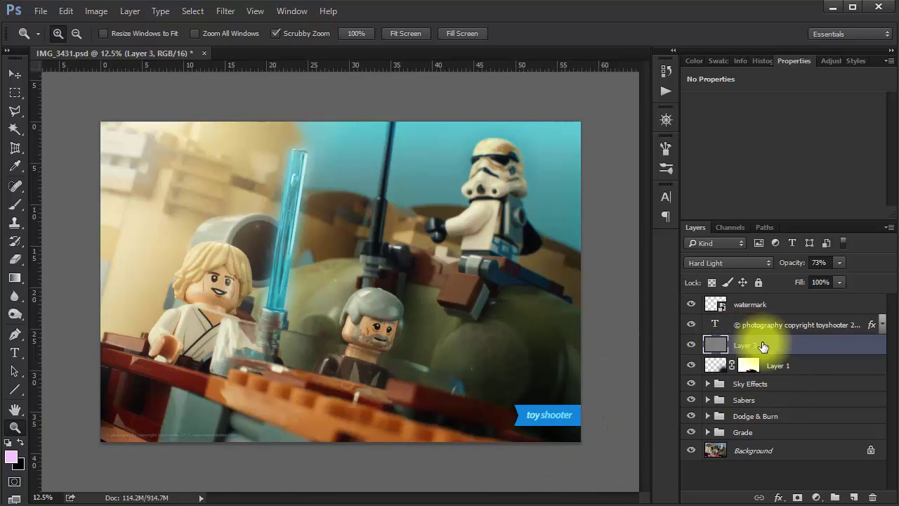
pyautogui.click(691, 344)
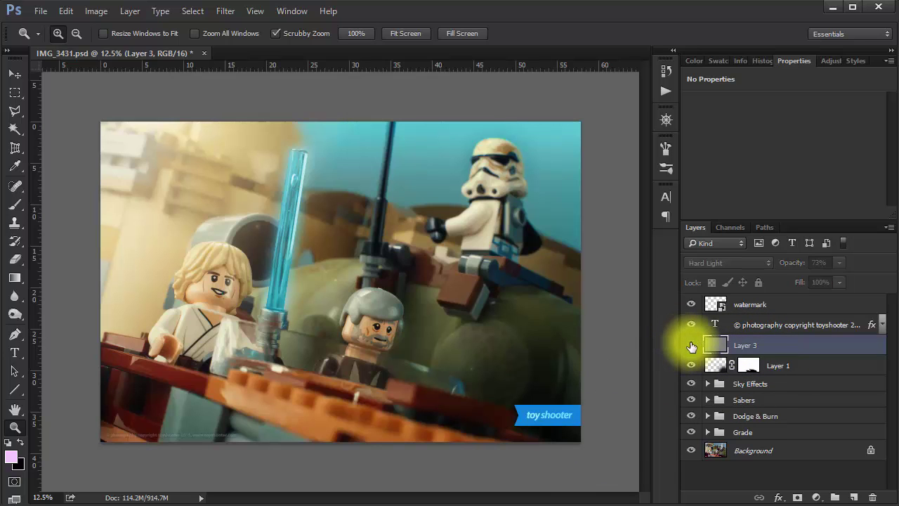
pyautogui.click(691, 344)
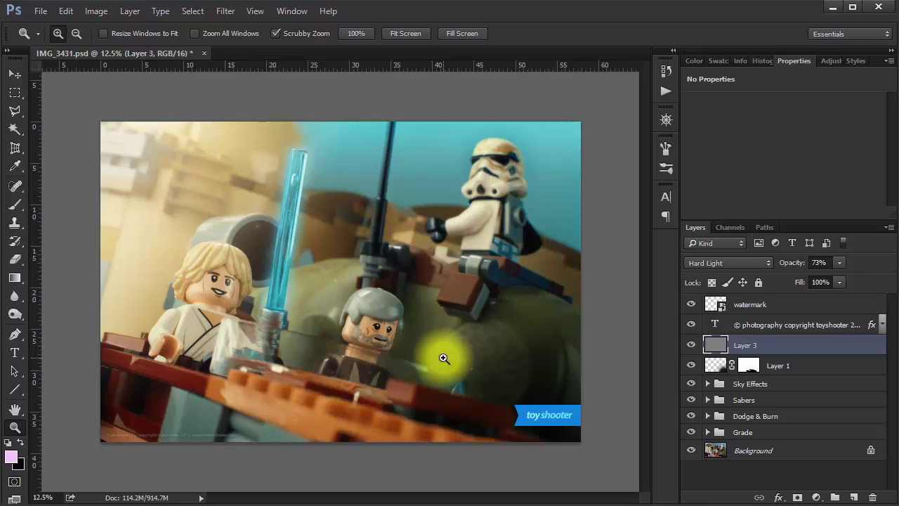
pyautogui.click(234, 12)
pyautogui.click(417, 10)
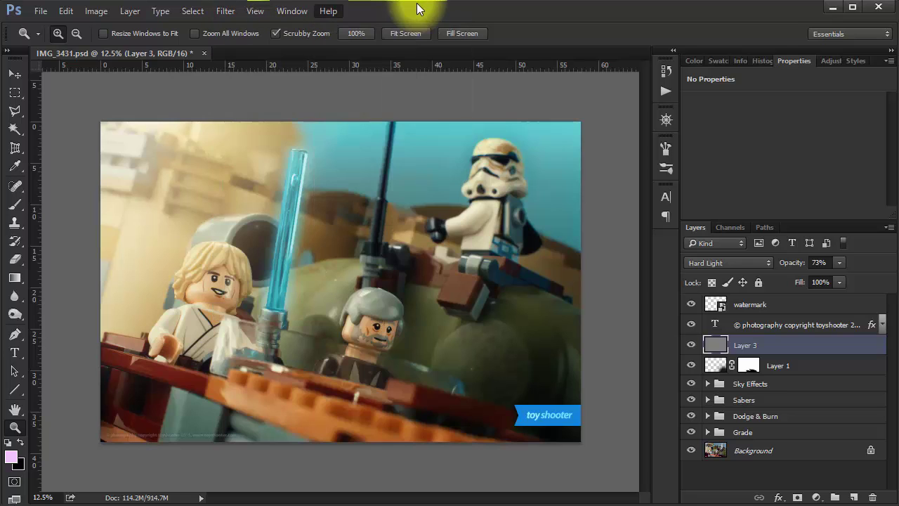